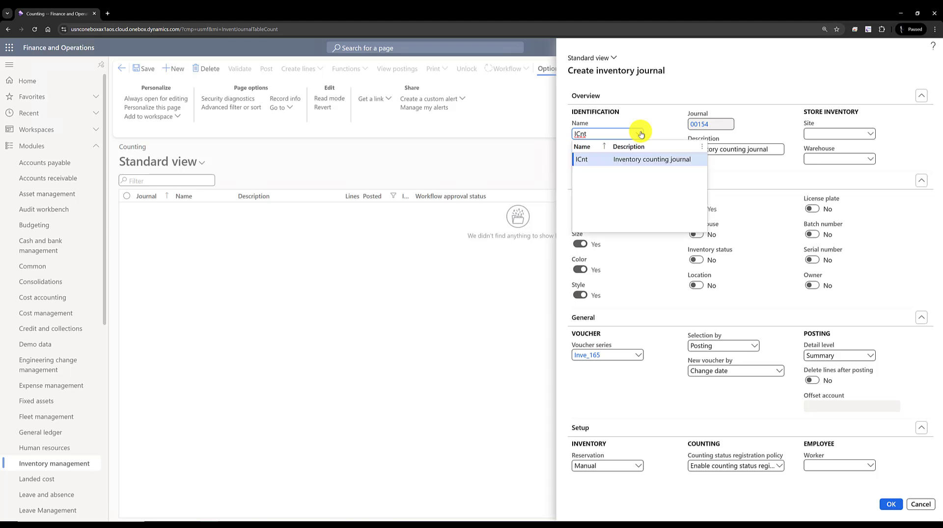
Create an inventory counting journal with the name ICnt and add a journal line for item HUN30
left_click(641, 134)
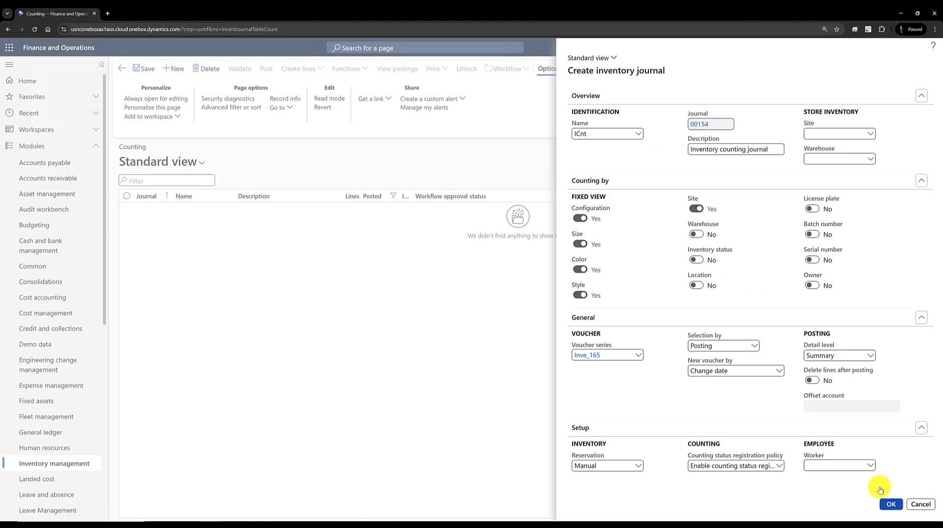
left_click(891, 504)
left_click(137, 244)
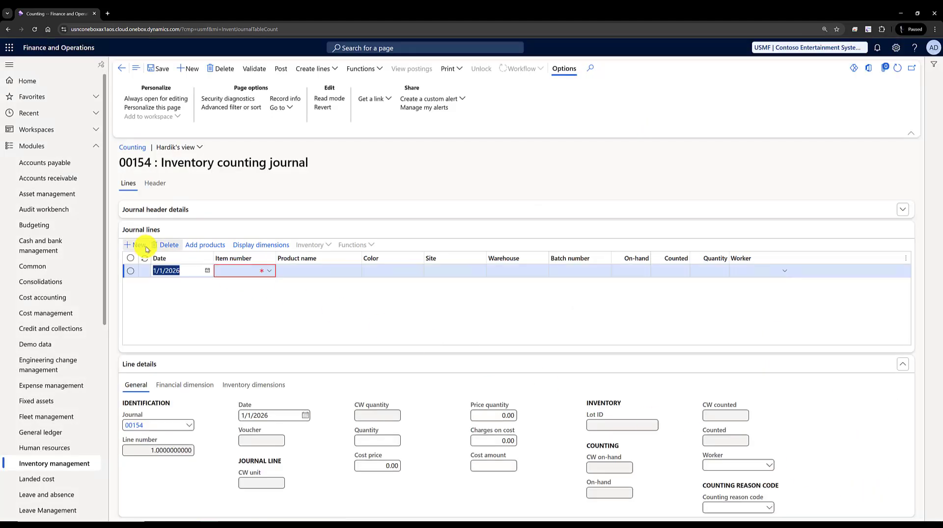
left_click(220, 272)
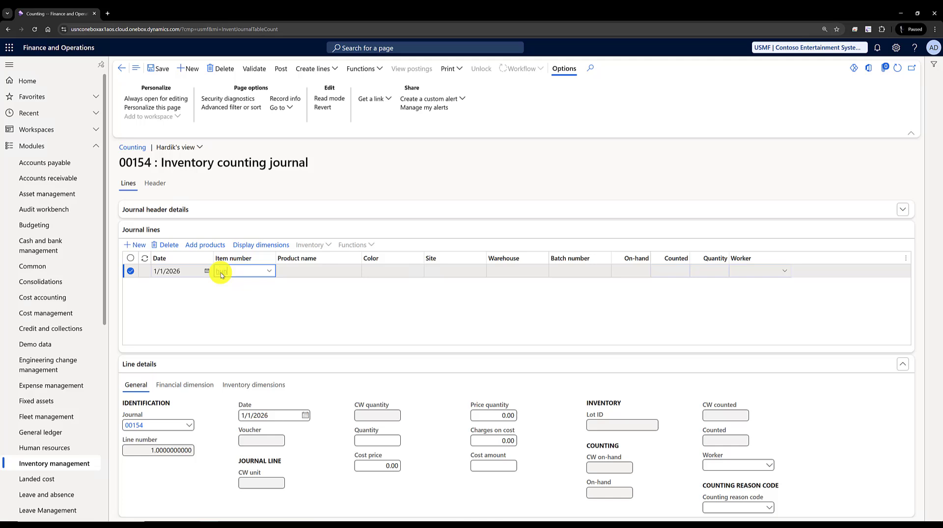
type("HUN30")
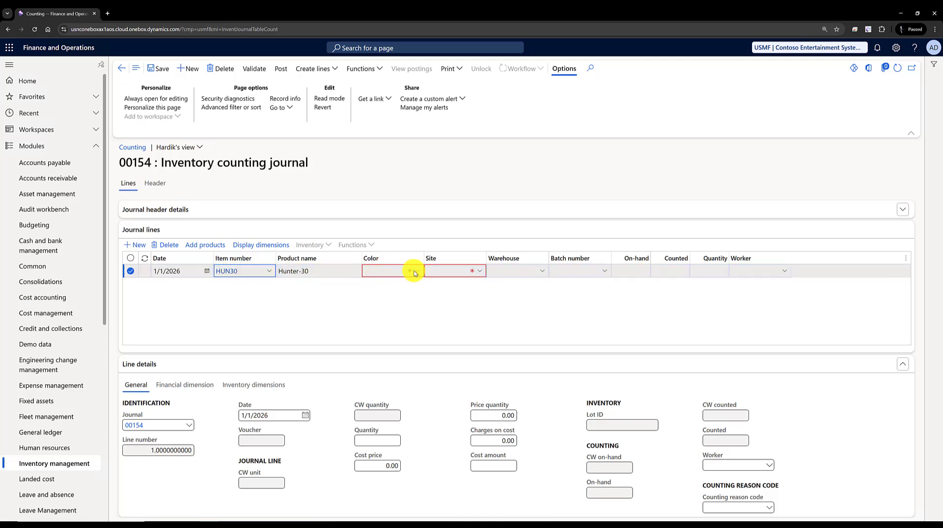
Set the HUN30 journal line's color to Black, site to 1 and warehouse to 11
left_click(404, 273)
left_click(414, 317)
left_click(441, 270)
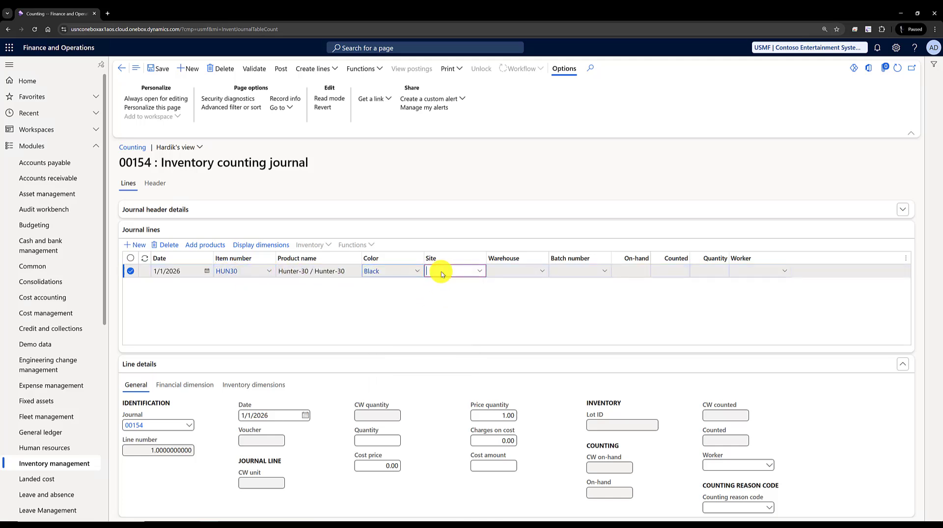
type("1")
key("Tab")
type("11")
key("Tab")
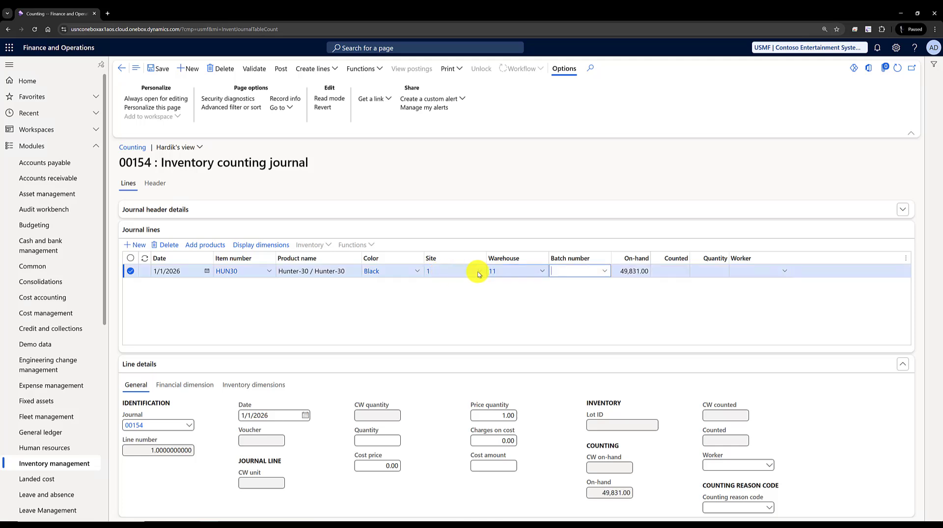
Assign batch number 003159 to the journal line and enter a counted quantity of 20
left_click(605, 271)
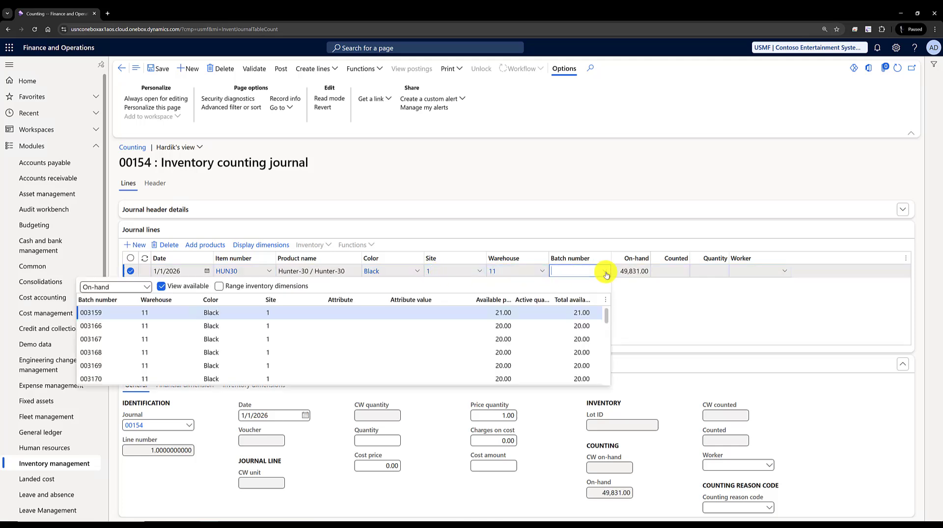
left_click(353, 313)
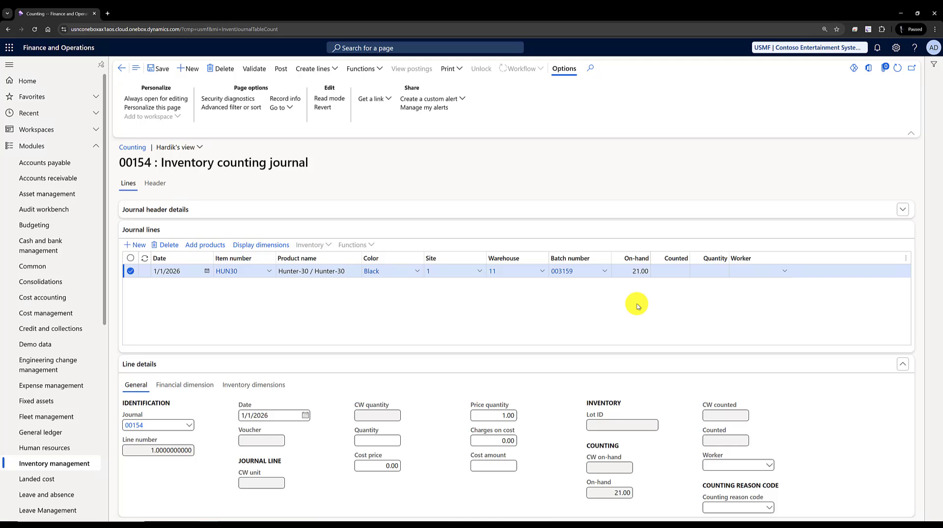
left_click(670, 276)
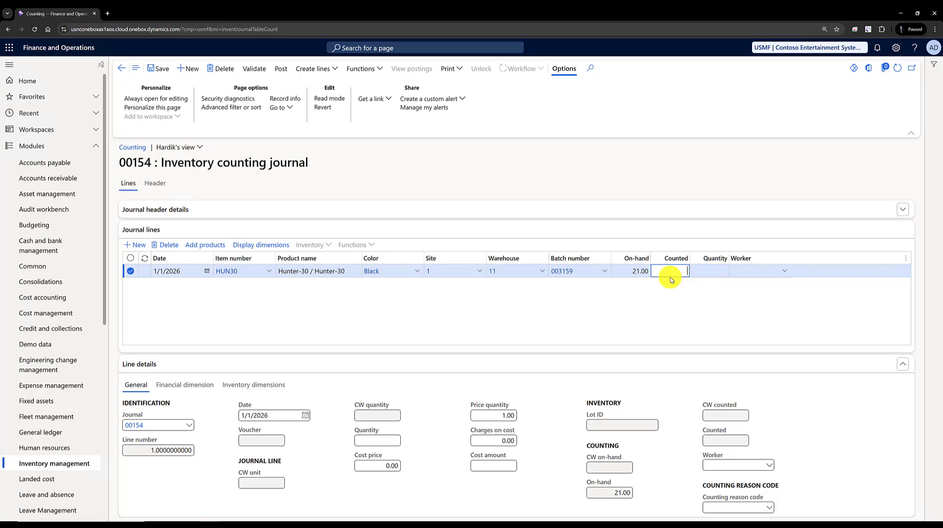
type("20")
key("Tab")
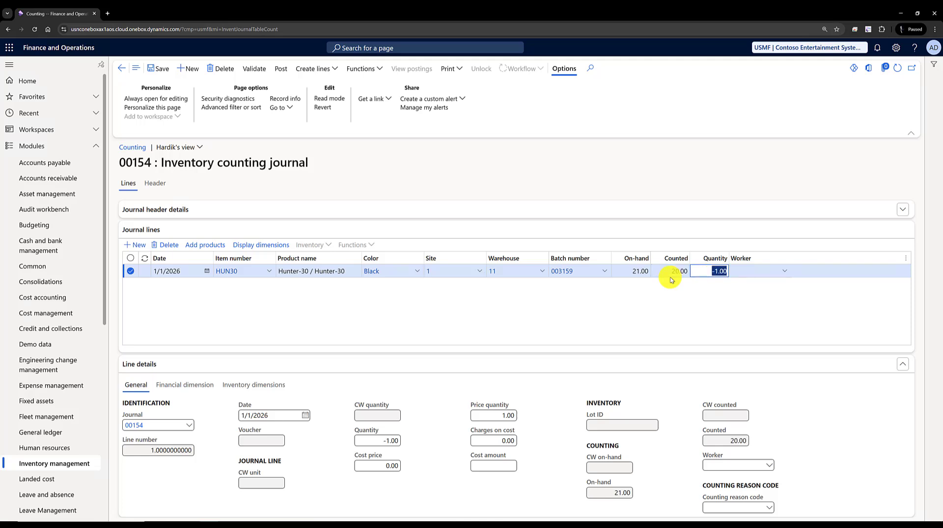
left_click(673, 309)
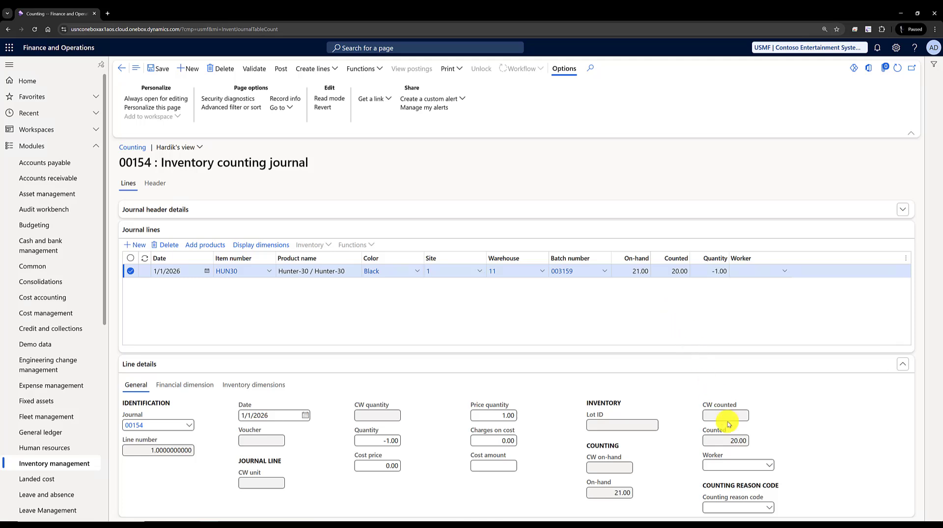
Set the journal line's counting reason code to Damaged
left_click(768, 508)
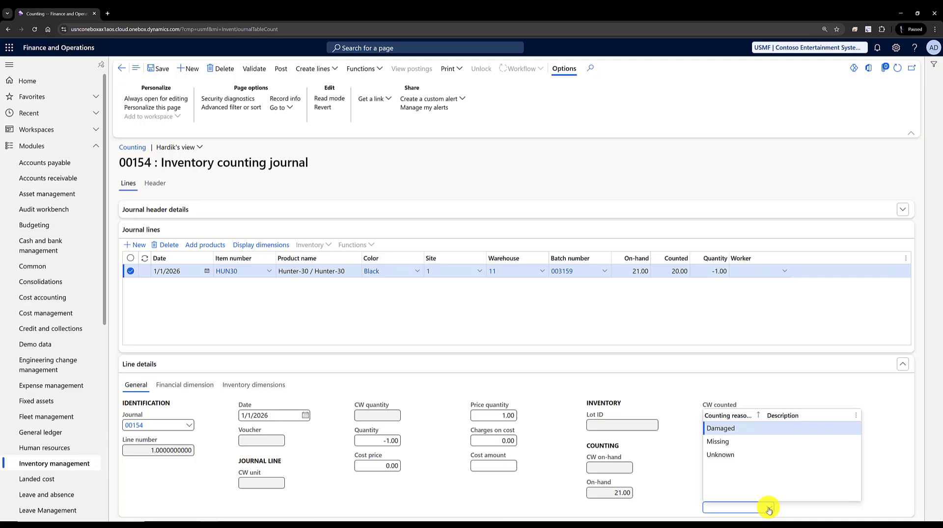
left_click(735, 429)
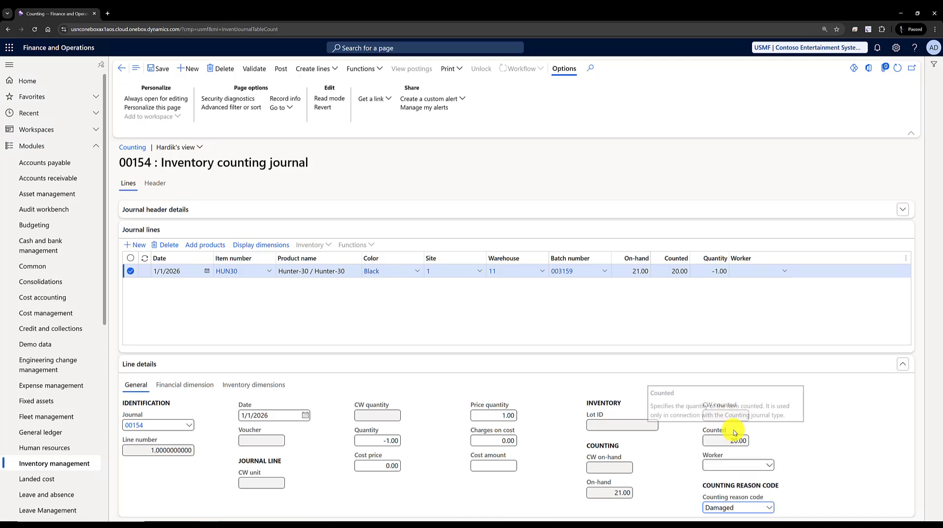
left_click(735, 320)
left_click(735, 320)
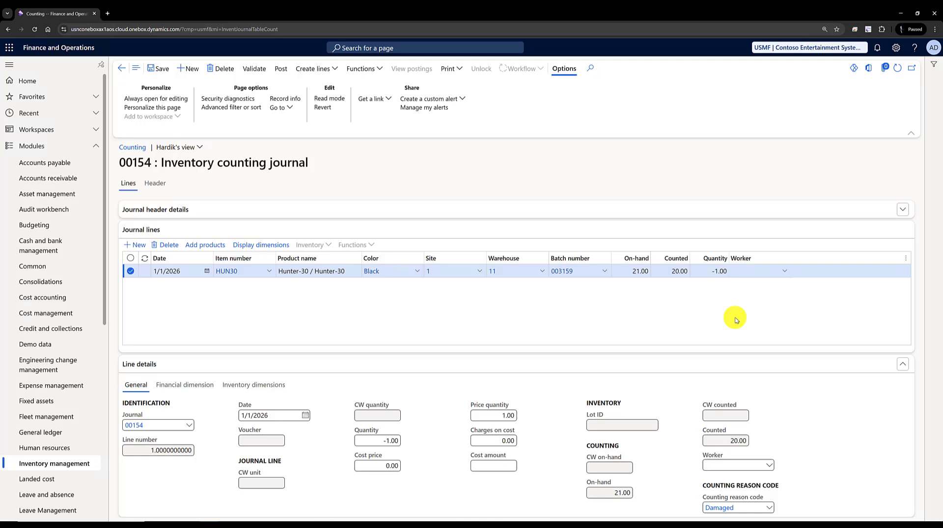
Assign the first listed worker to the journal line and post the counting journal
left_click(784, 273)
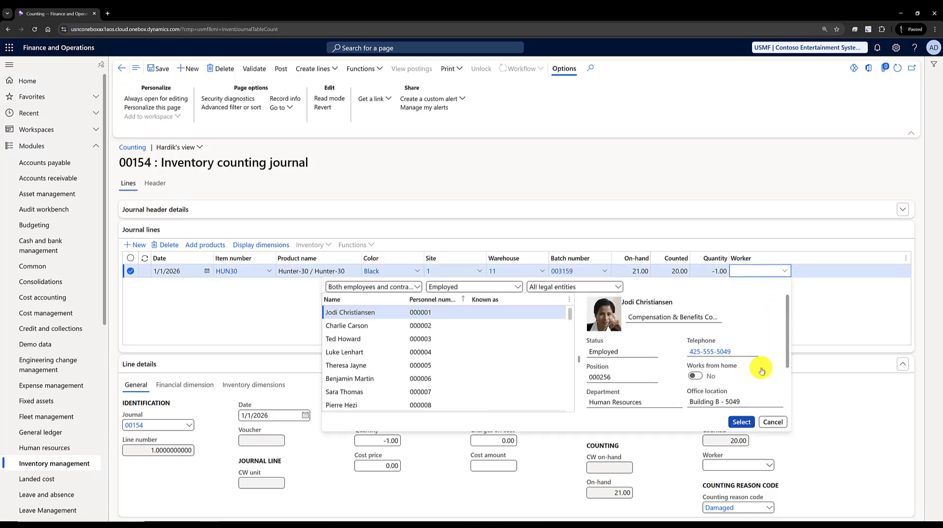
left_click(741, 422)
left_click(751, 333)
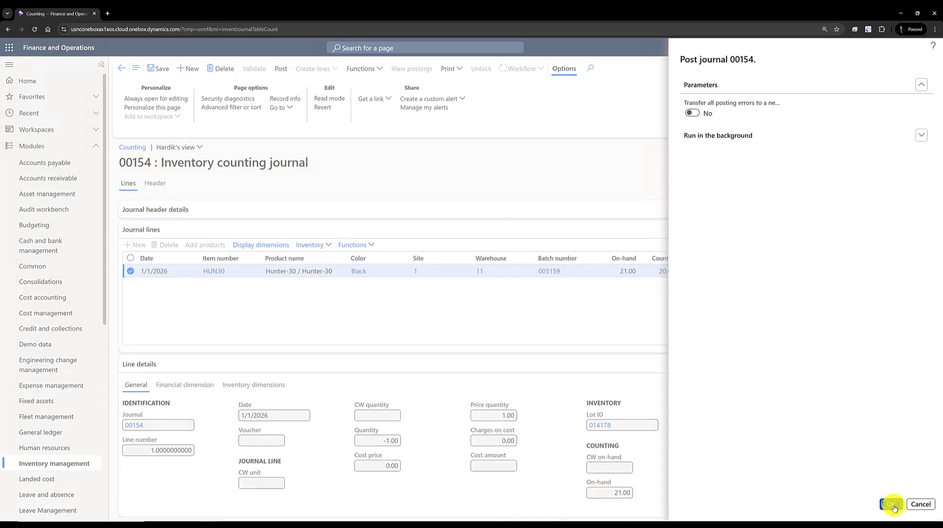
left_click(893, 505)
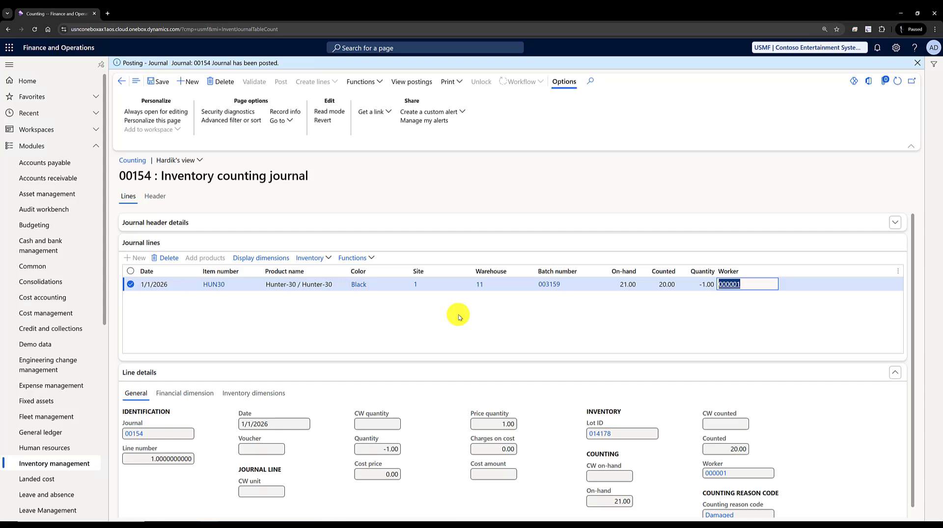
left_click(471, 310)
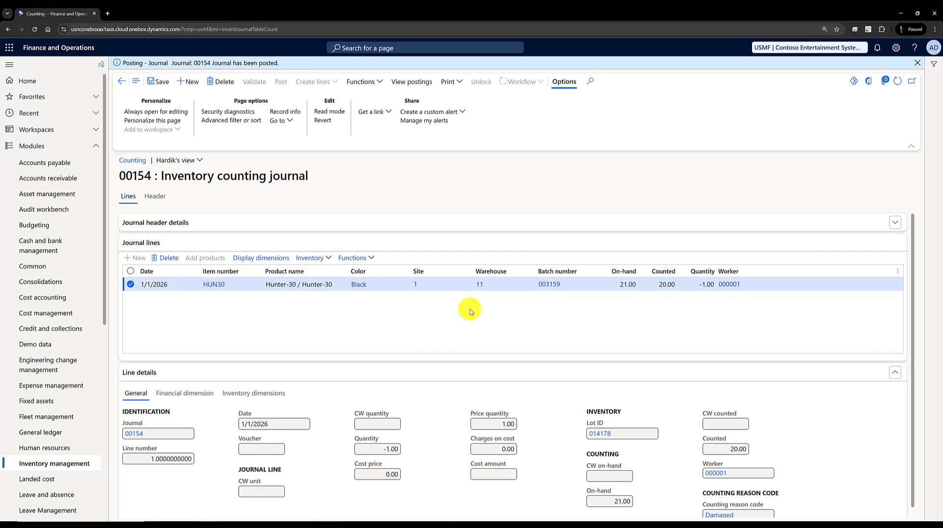
Filter the released products by "hun" and open the quantity adjustment from HUN30's on-hand inventory
left_click(69, 96)
left_click(48, 161)
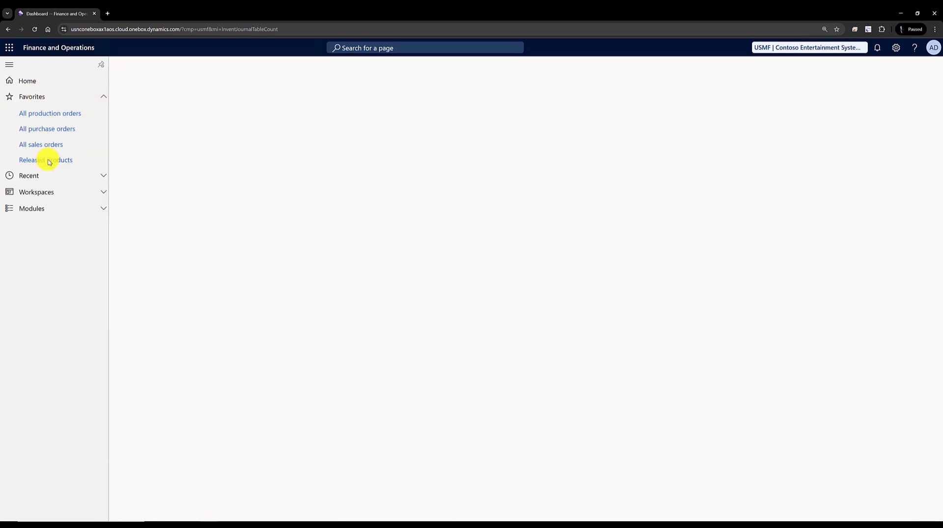
type("hun")
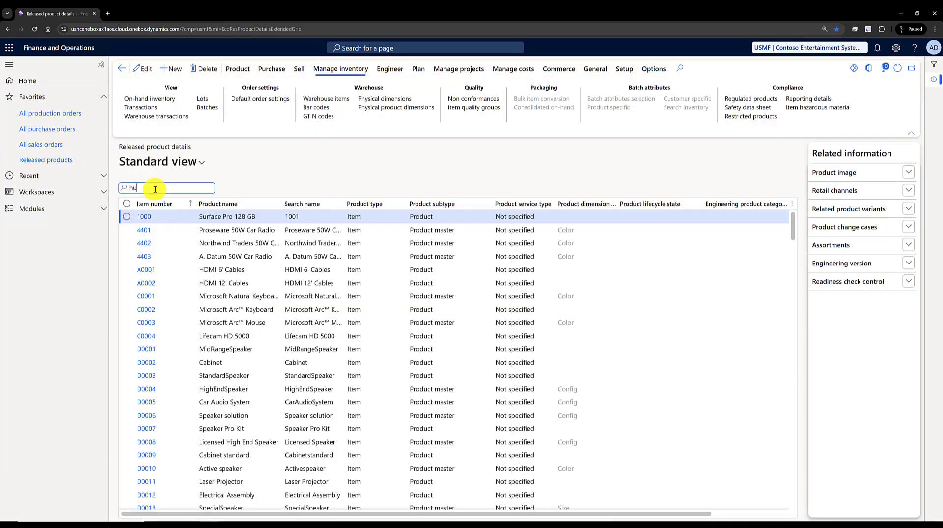
key("Return")
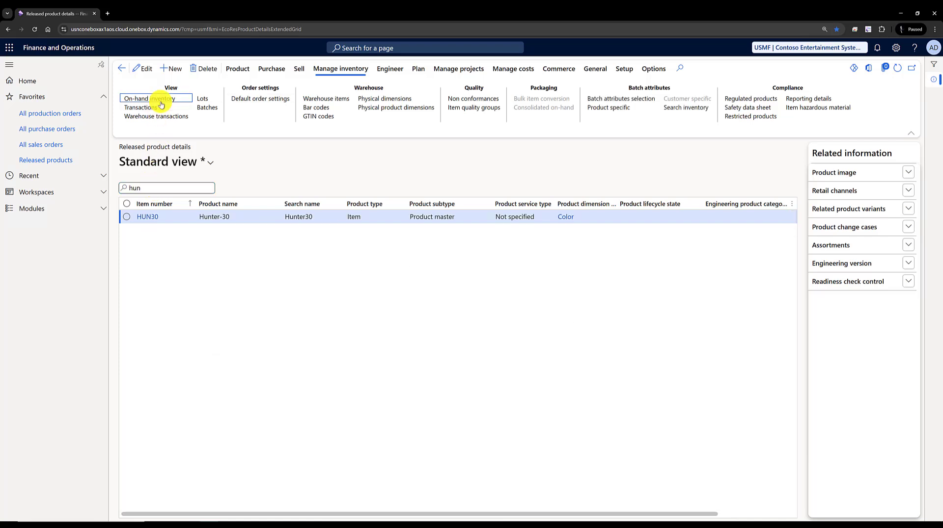
left_click(147, 98)
left_click(352, 73)
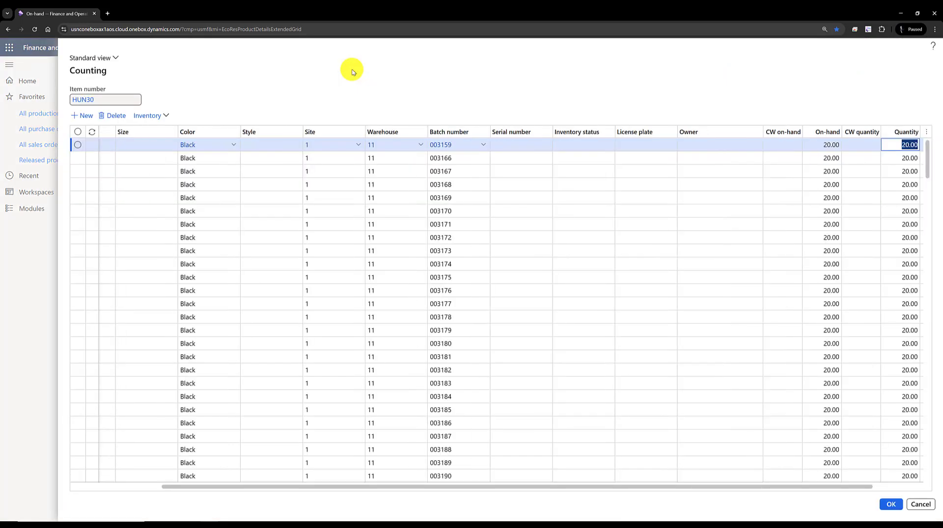
Hide Configuration, Size, Style, License plate, Inventory status, Serial number and Owner in the counting grid, saving the dimension setup
left_click(888, 485)
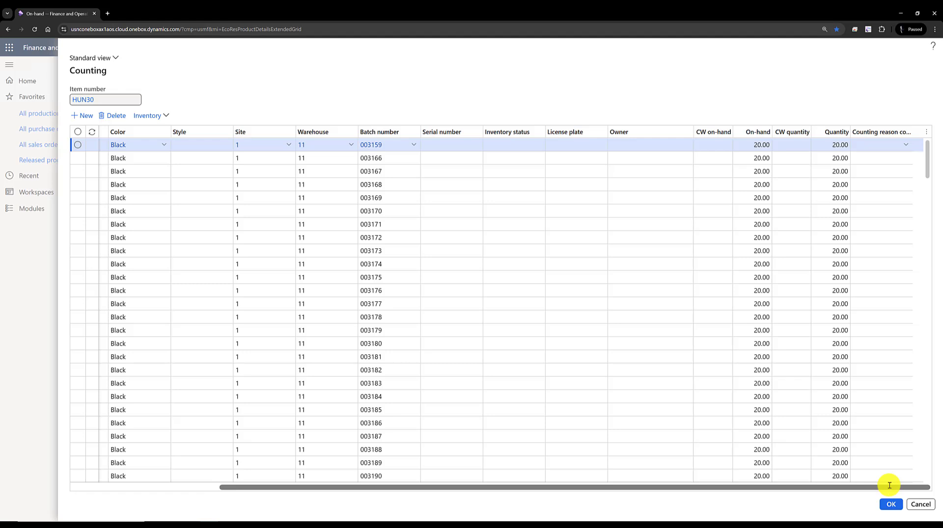
left_click(148, 117)
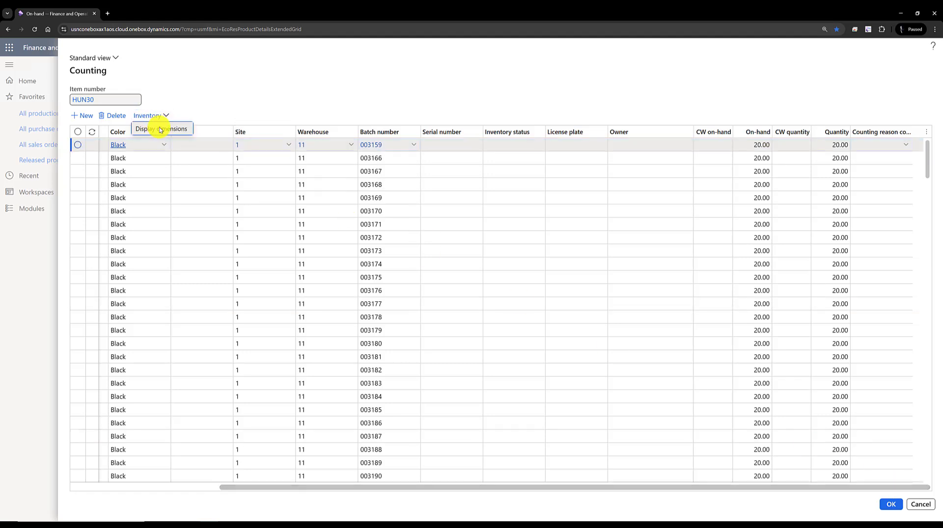
left_click(156, 127)
left_click(797, 100)
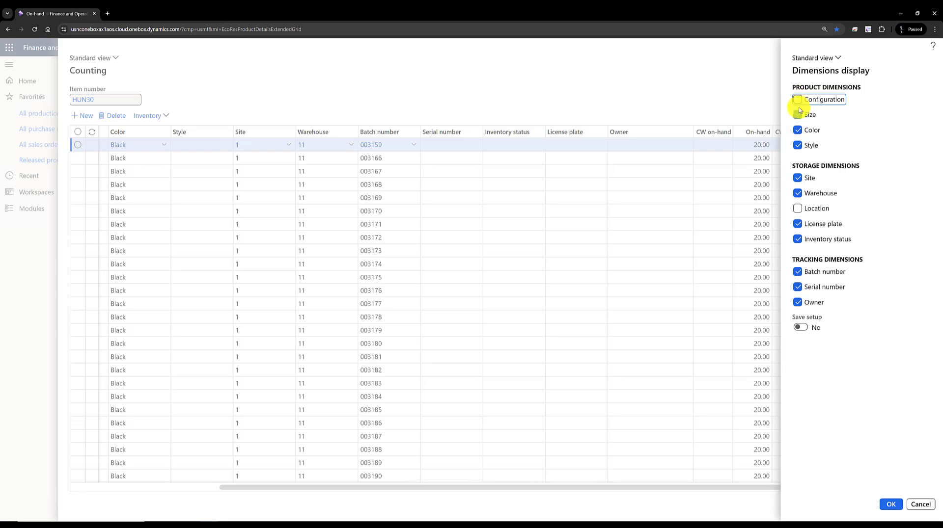
left_click(798, 114)
left_click(797, 145)
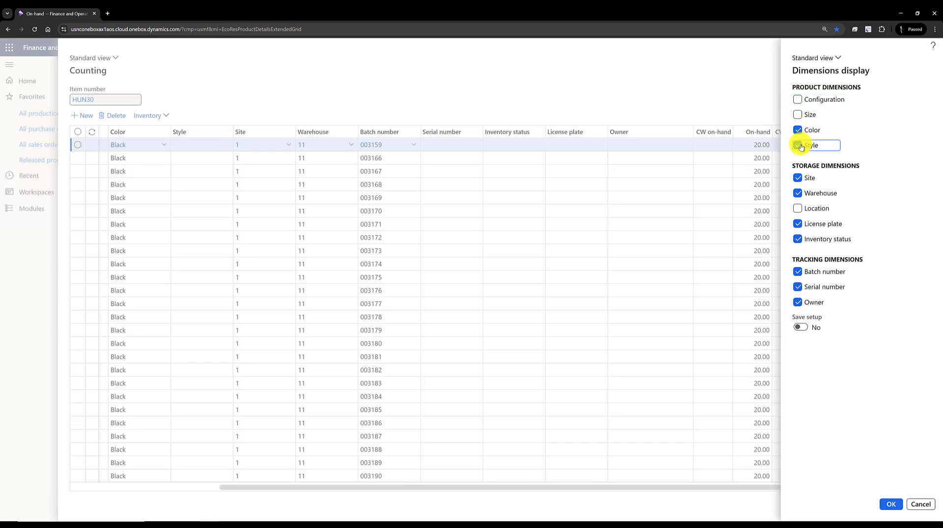
left_click(797, 224)
left_click(797, 239)
left_click(798, 288)
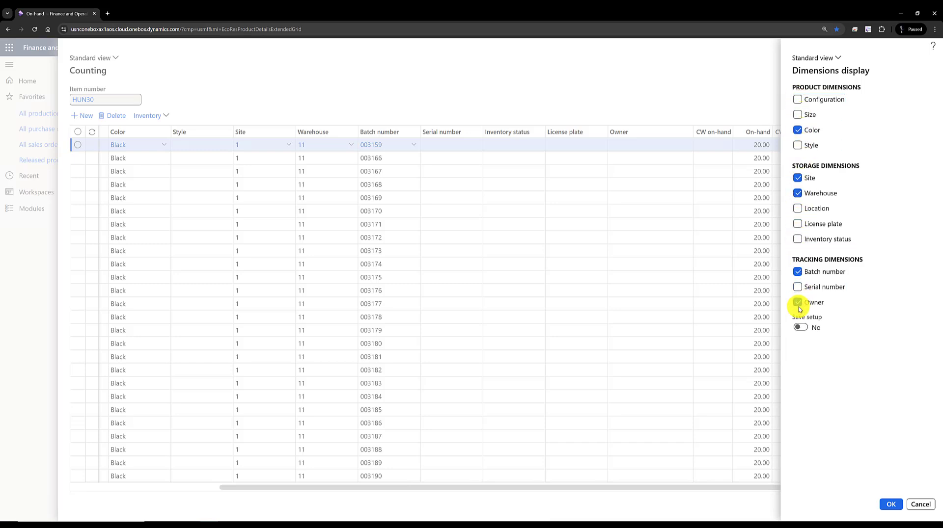
left_click(798, 303)
left_click(801, 328)
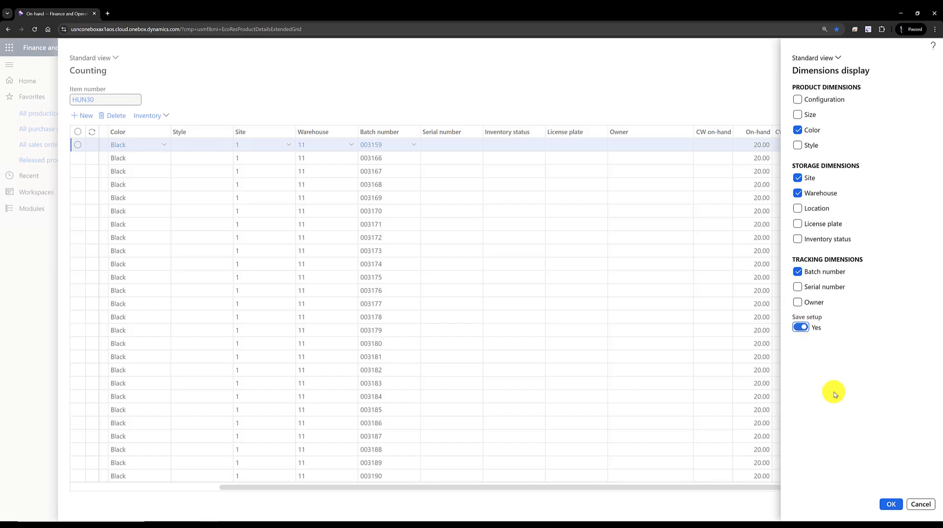
left_click(888, 503)
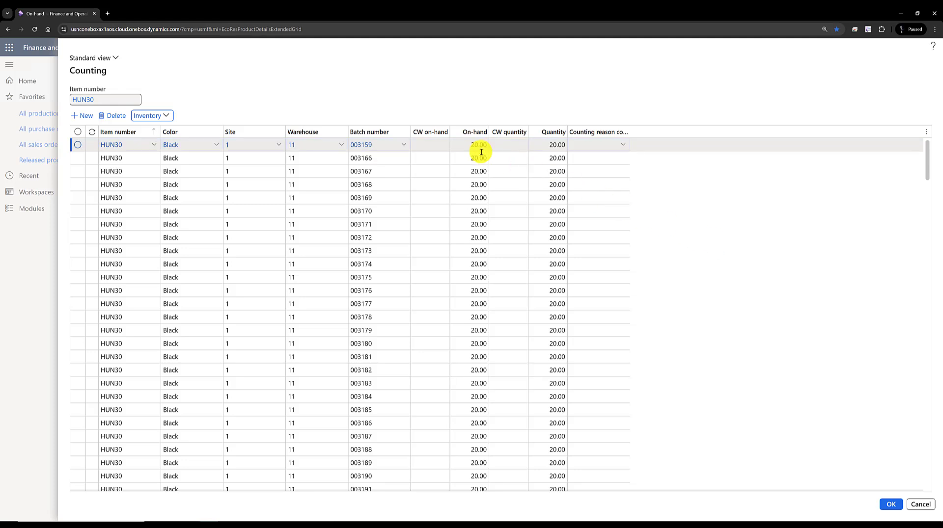
Set the counted quantity of batch 003159 to 19
left_click(466, 144)
left_click(554, 144)
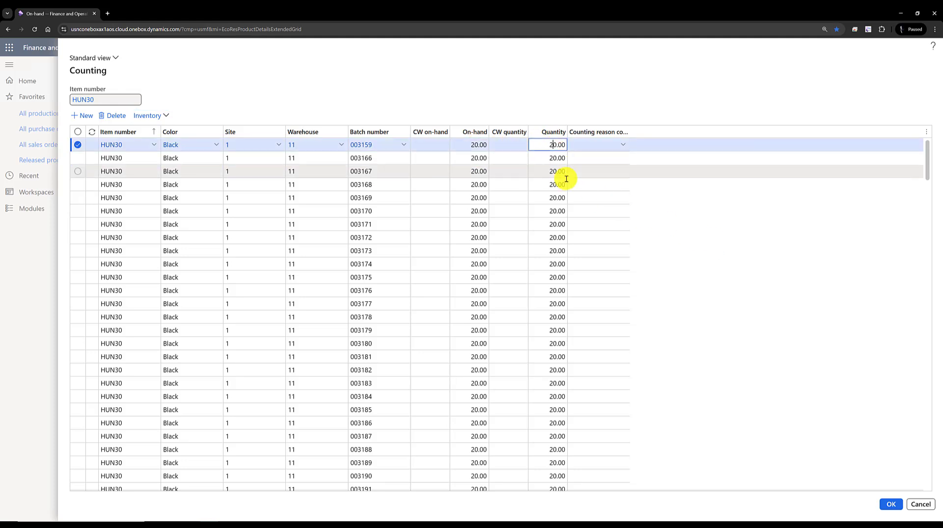
key("BackSpace")
key("BackSpace")
type("19")
key("Tab")
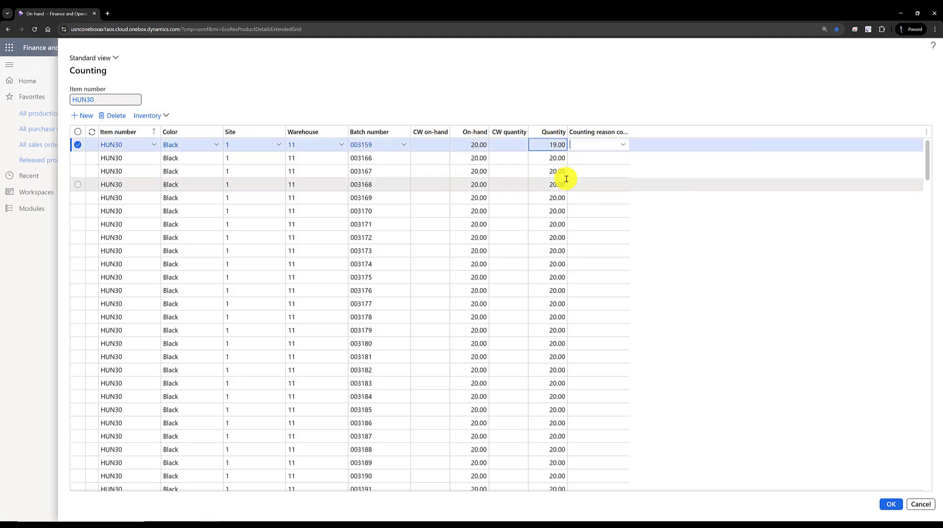
Give batch 003159 the counting reason code Damaged and confirm the quantity adjustment
left_click(620, 148)
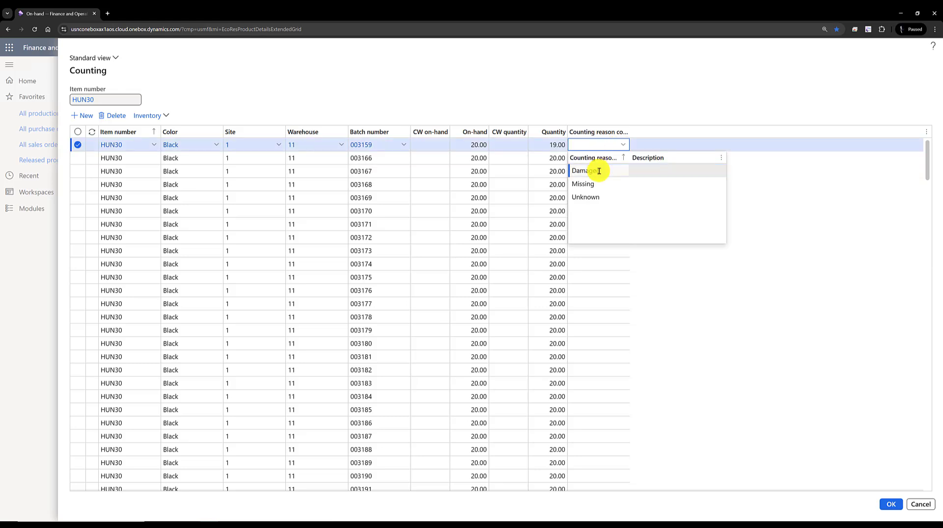
left_click(600, 172)
left_click(890, 504)
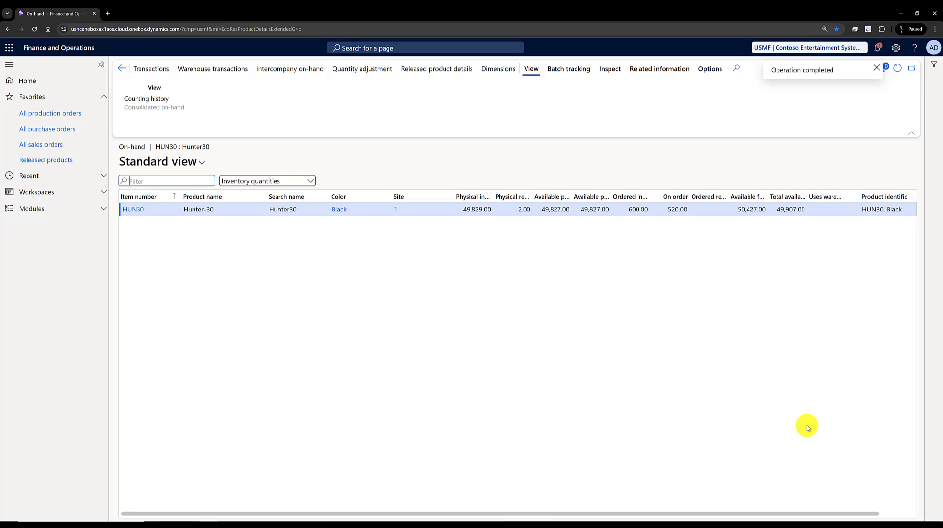
Show the Batch number and Warehouse dimensions in the on-hand list, save the setup, and select the row of batch 003159
left_click(509, 73)
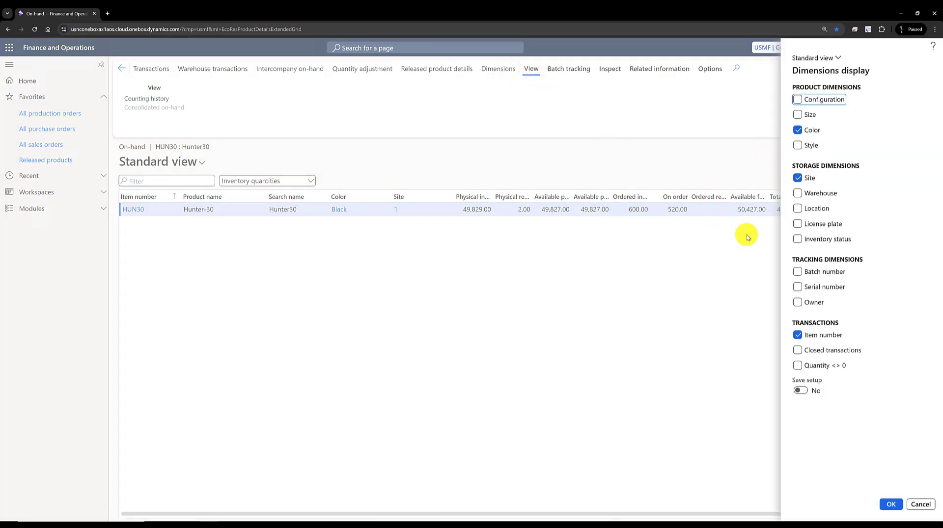
left_click(797, 272)
left_click(800, 390)
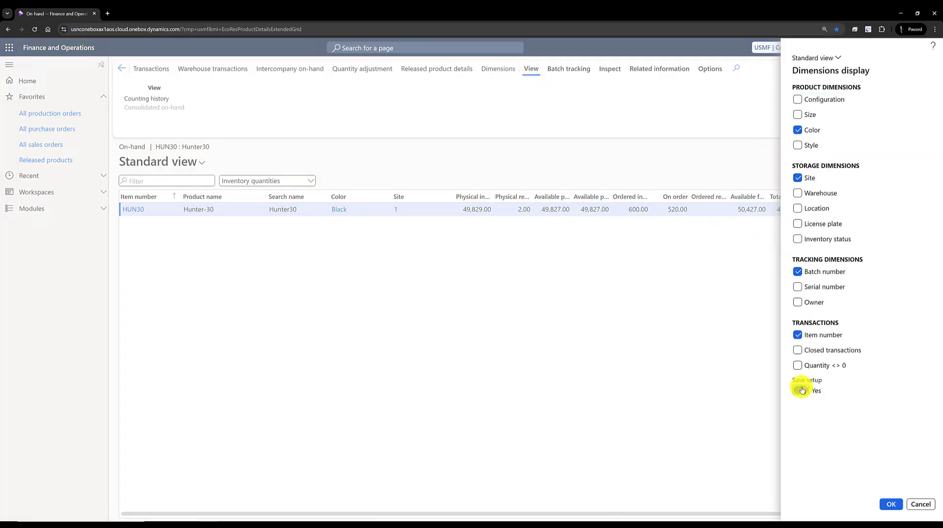
left_click(798, 193)
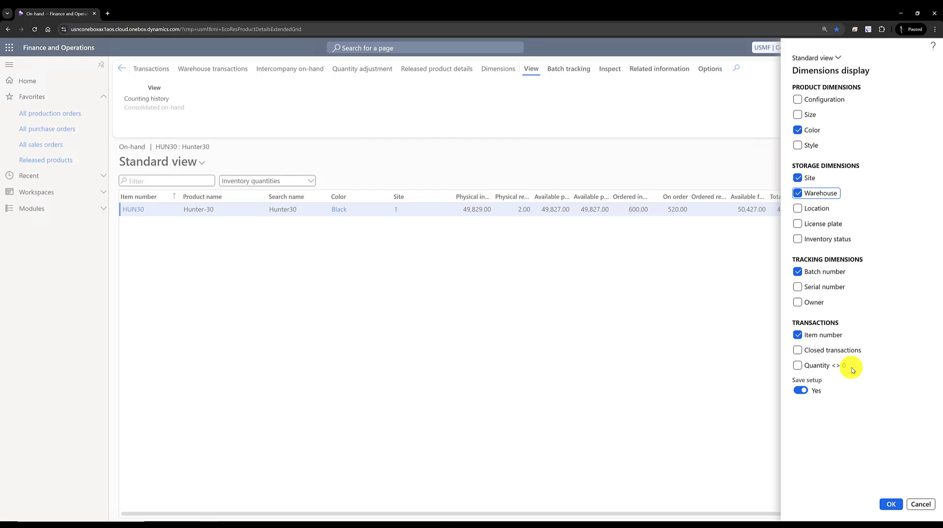
left_click(891, 505)
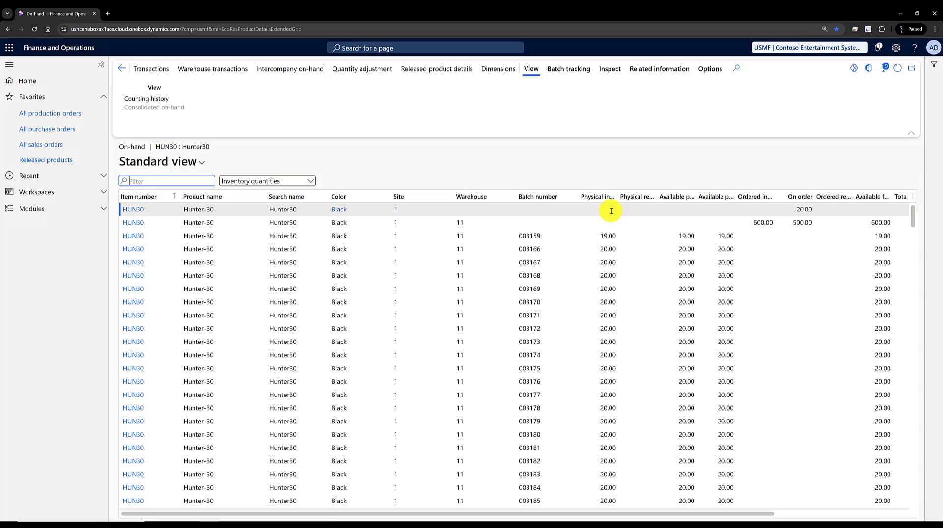
left_click(622, 238)
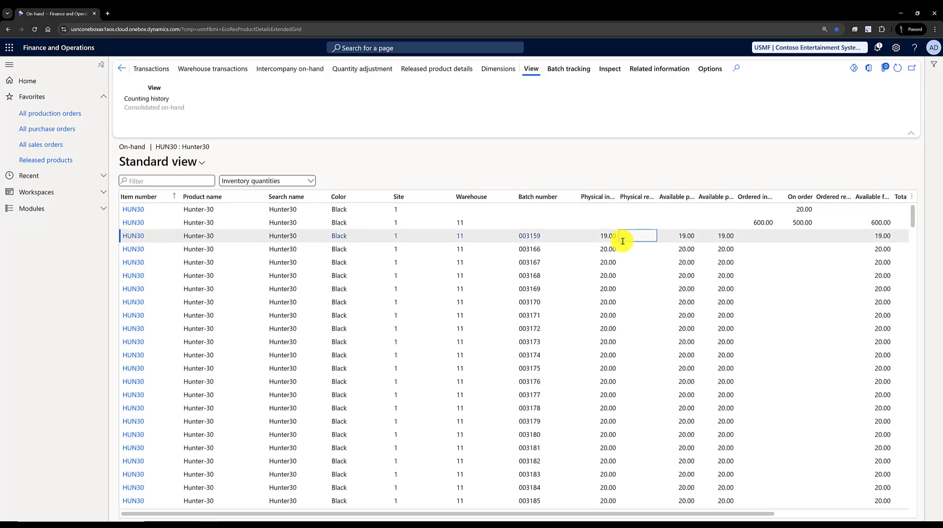